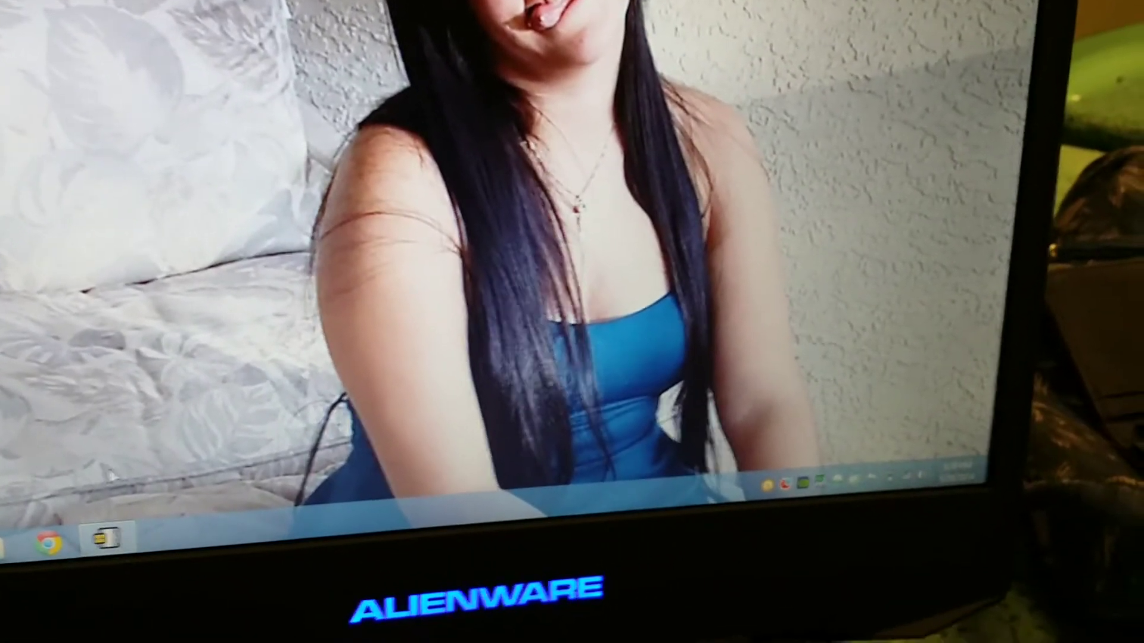
# Switch from the desktop to the Windows 8 Start screen
pyautogui.press('super')
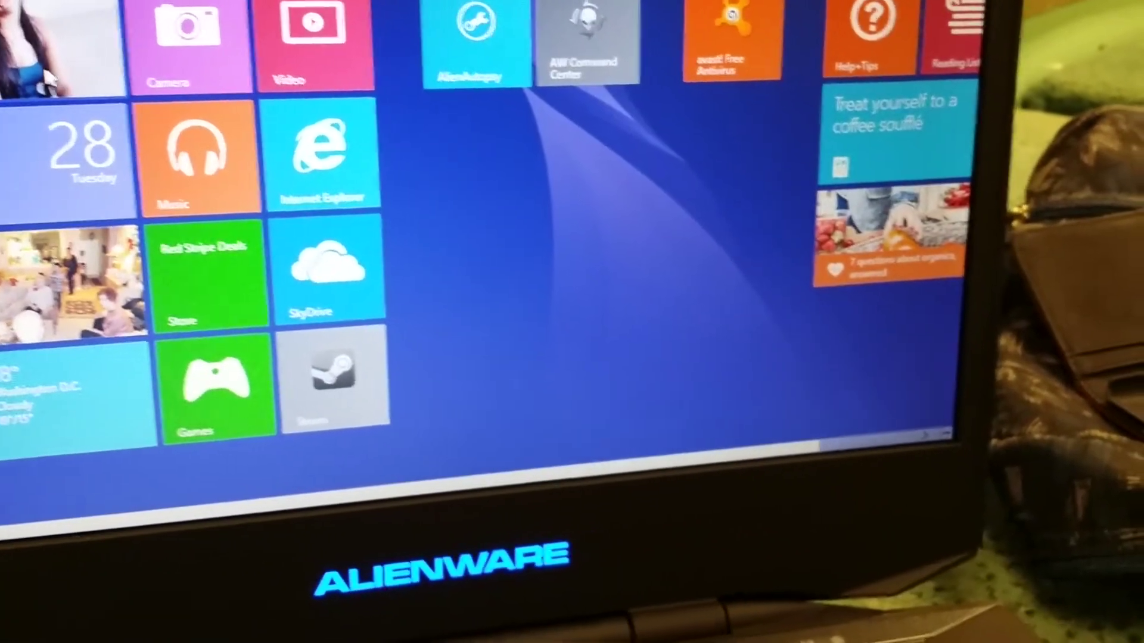
# Open File Explorer from the taskbar after briefly launching the Camera tile
pyautogui.click(176, 48)
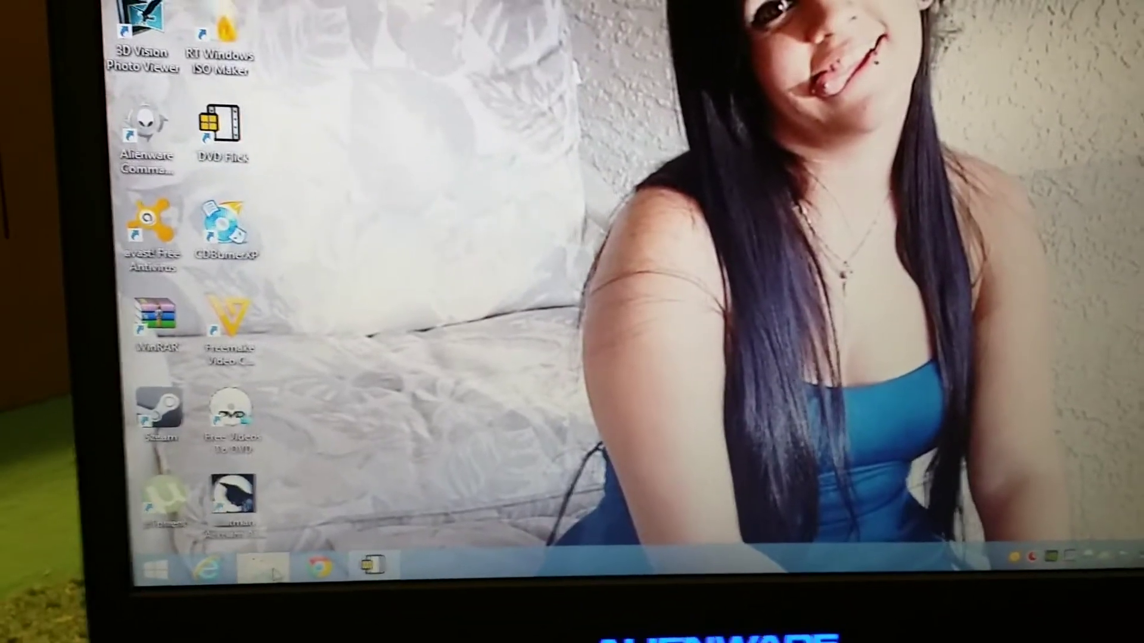
pyautogui.click(261, 567)
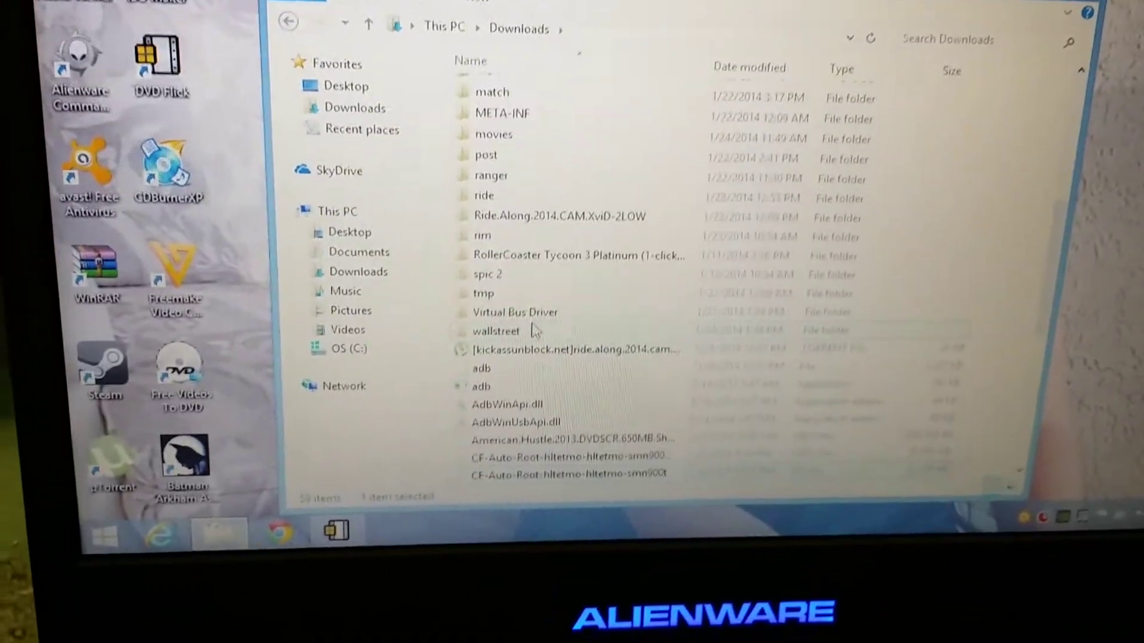
pyautogui.scroll(-1, 534, 331)
pyautogui.scroll(-1, 534, 331)
pyautogui.scroll(-1, 534, 330)
pyautogui.scroll(-1, 533, 331)
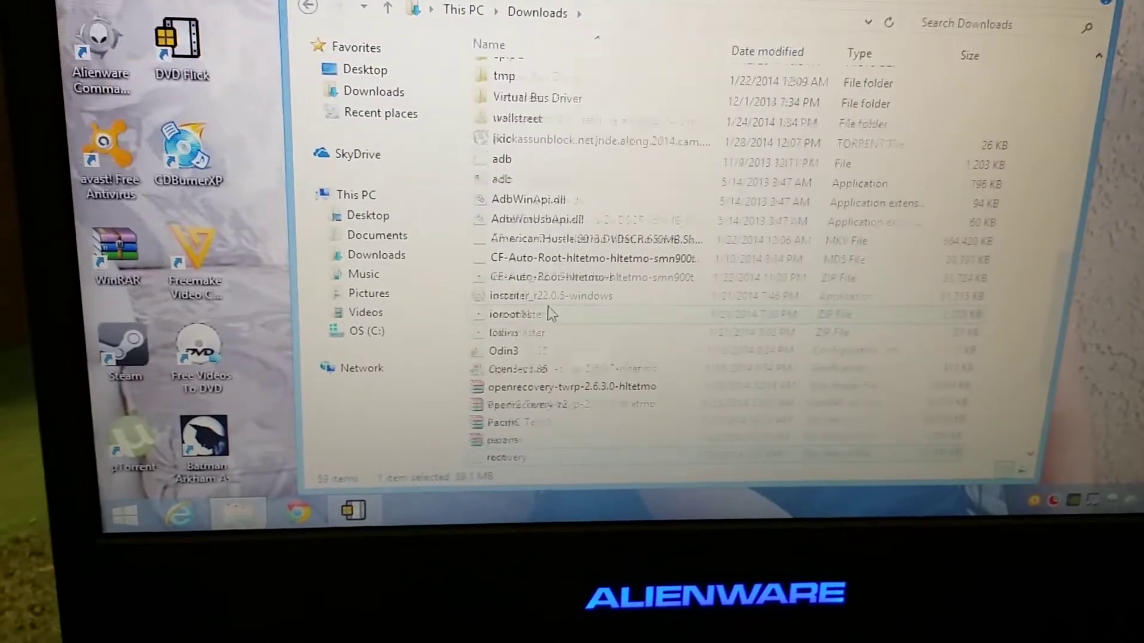
pyautogui.scroll(-1, 549, 313)
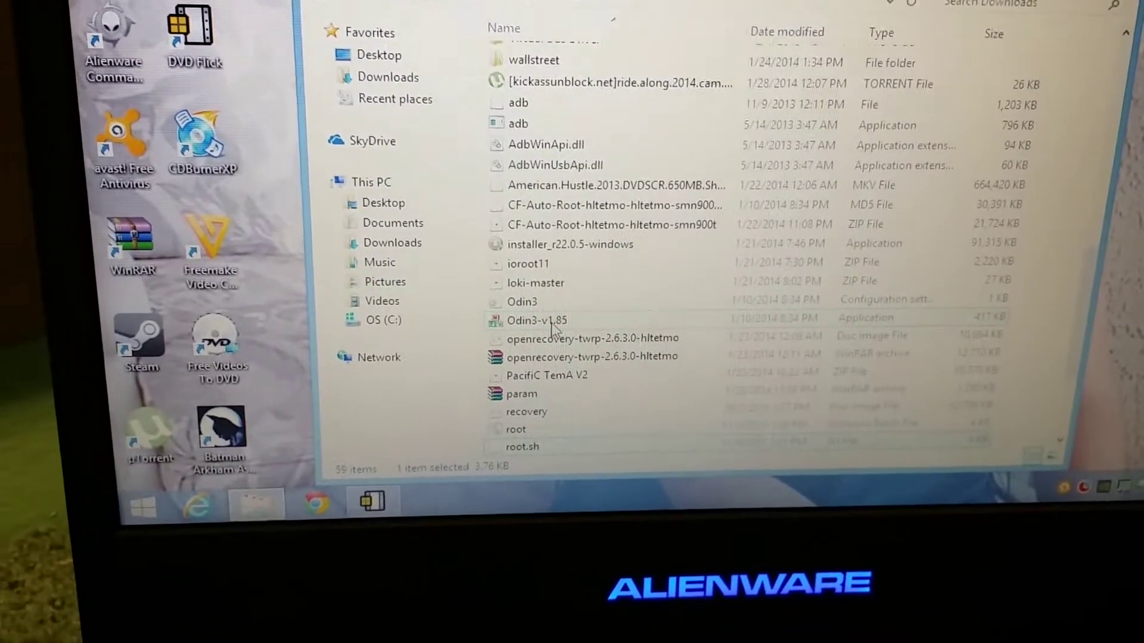
# Launch Odin3-v1.85 from the Downloads folder
pyautogui.doubleClick(548, 322)
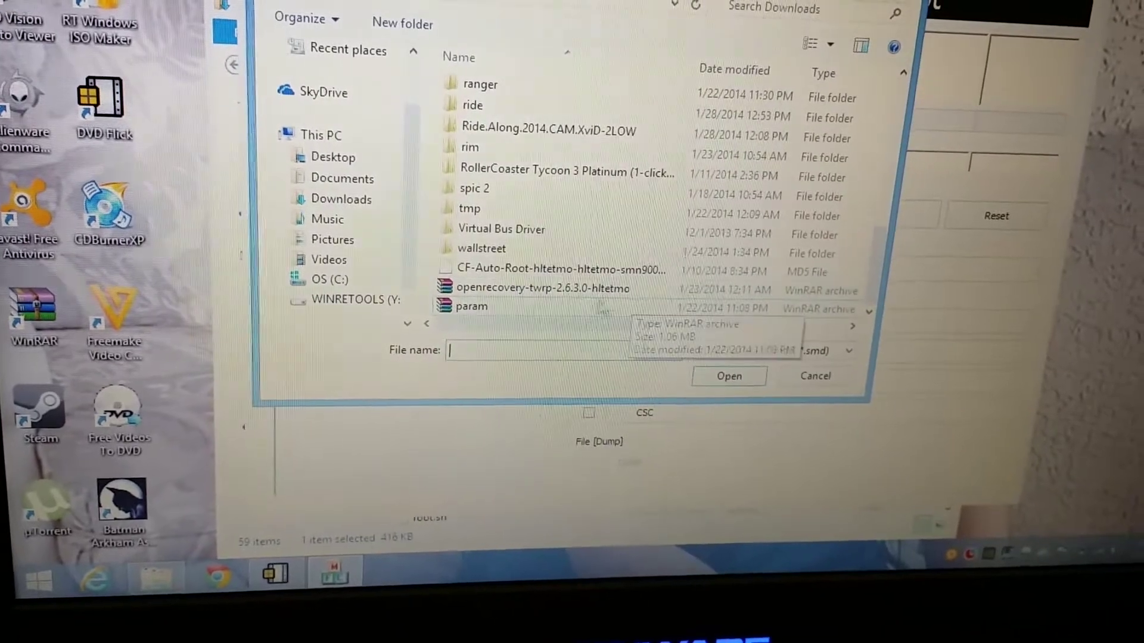
# Load the CF-Auto-Root .tar.md5 file from Downloads into Odin3's PDA slot
pyautogui.doubleClick(594, 268)
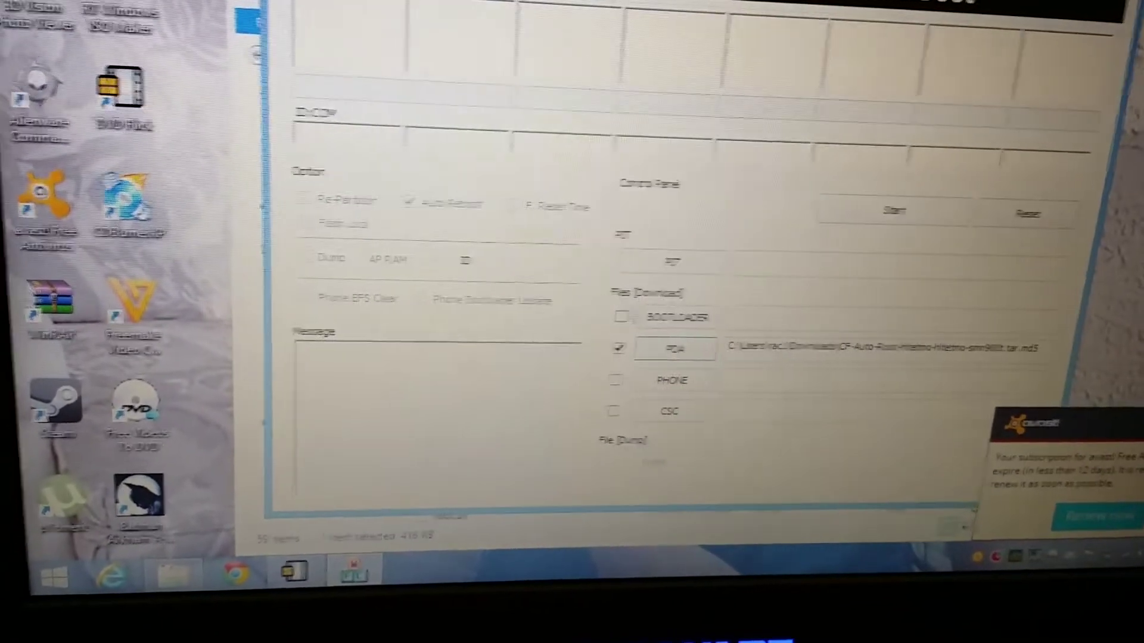